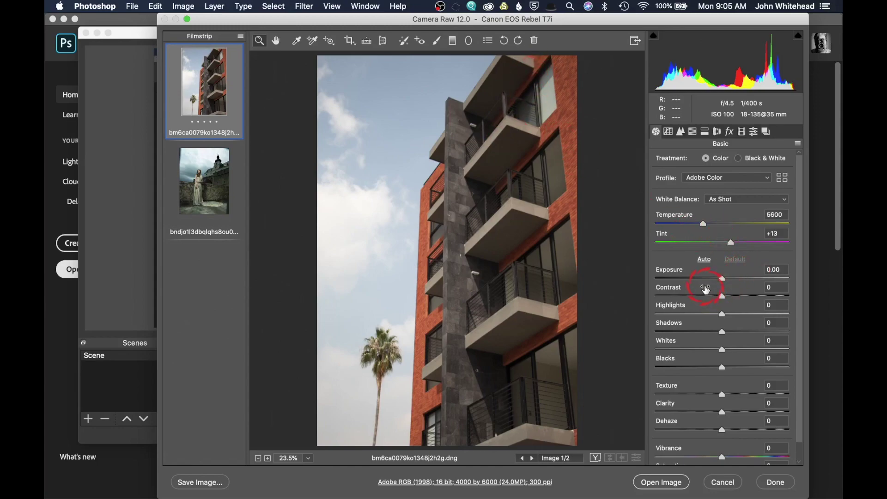
# - Set the building photo's exposure to -1.15, and the woman photo's contrast to -15 and exposure to -0.60
pyautogui.click(707, 279)
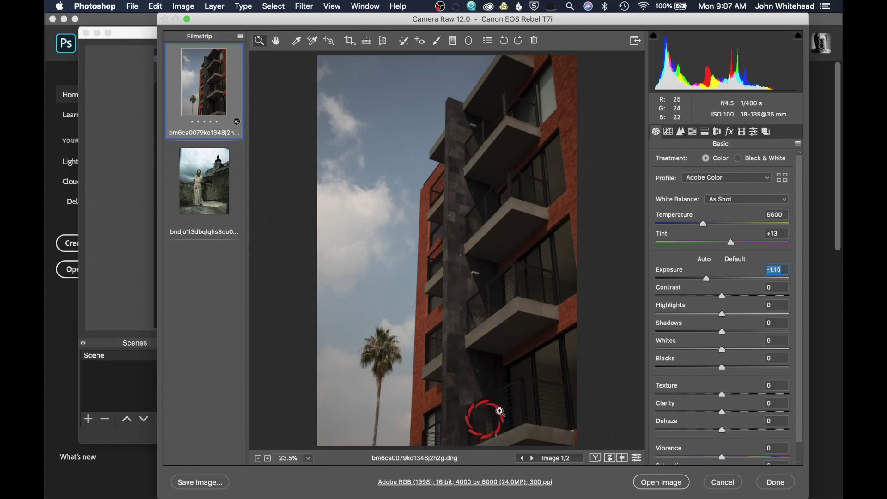
pyautogui.click(219, 177)
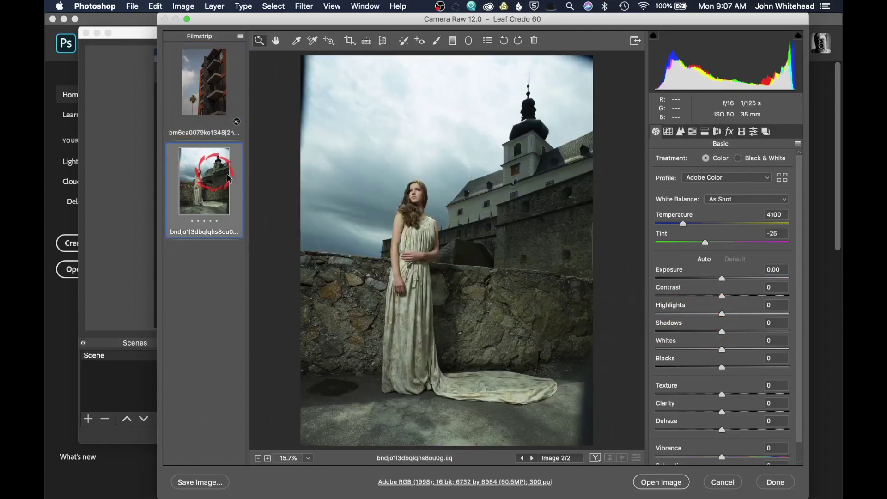
pyautogui.click(711, 295)
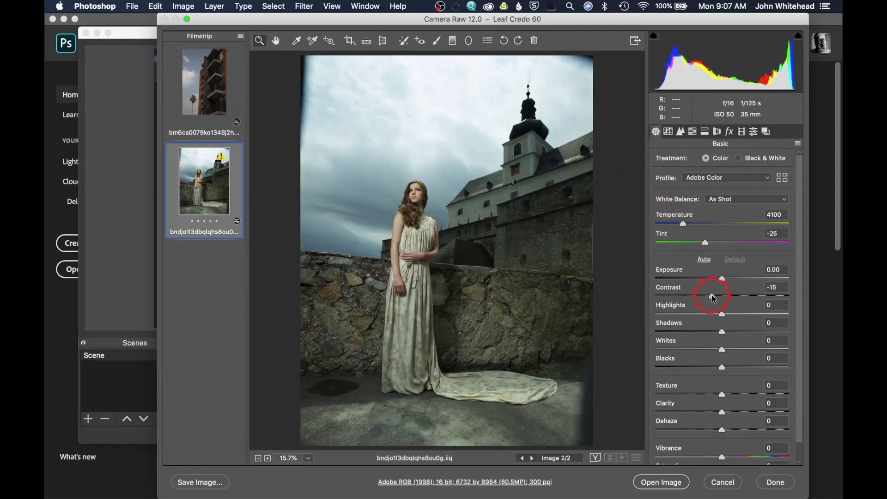
pyautogui.click(713, 278)
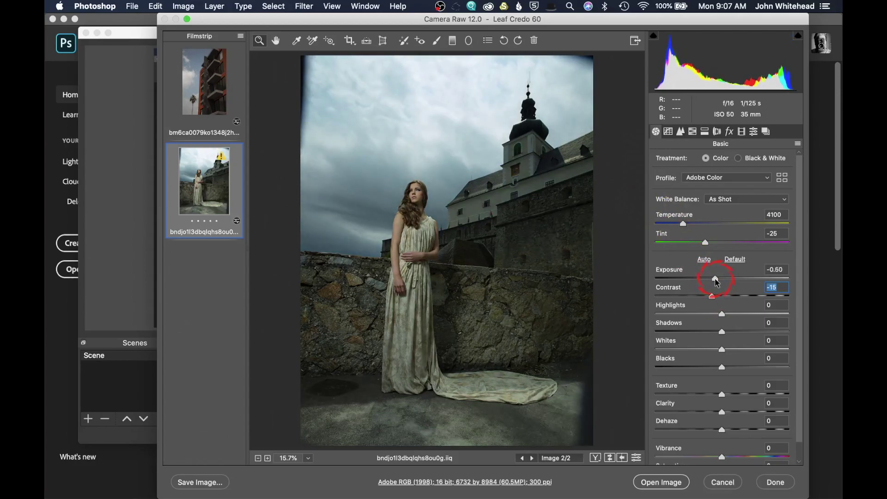
# - Darken the woman, her dress and the surrounding stone wall with the Adjustment Brush at -0.50 exposure, enlarging the brush for the wall
pyautogui.click(435, 41)
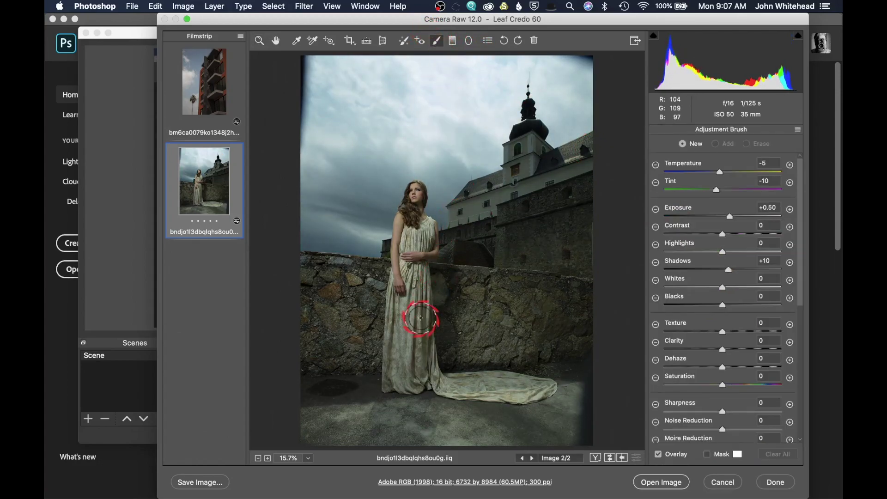
pyautogui.click(656, 210)
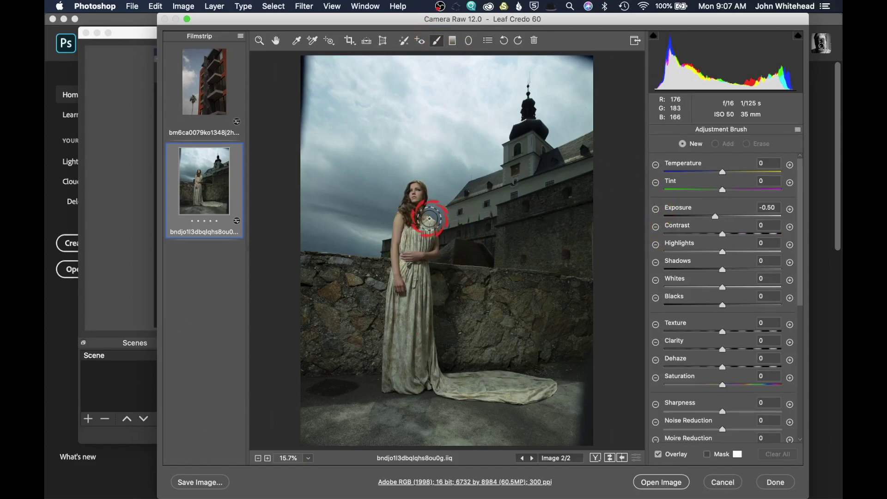
pyautogui.moveTo(417, 193); pyautogui.dragTo(407, 273)
pyautogui.moveTo(421, 230); pyautogui.dragTo(421, 292)
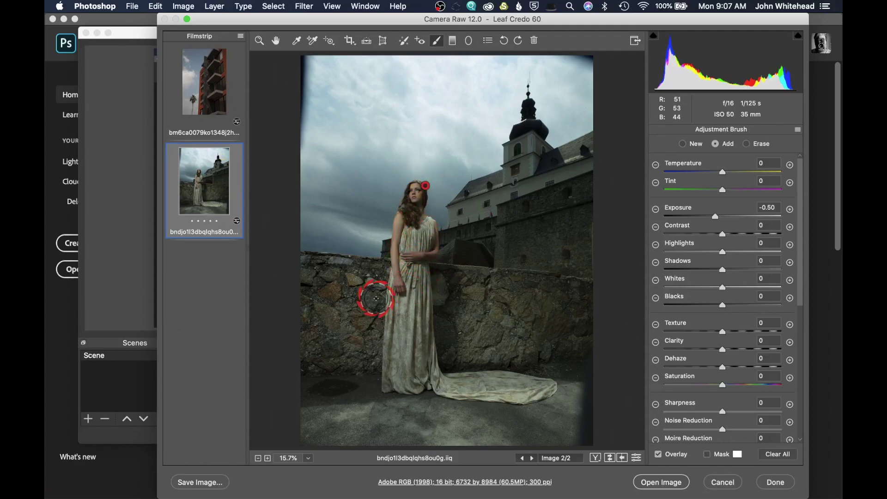
pyautogui.press(']')
pyautogui.press(']')
pyautogui.press(']')
pyautogui.moveTo(422, 303)
pyautogui.mouseDown()
pyautogui.moveTo(277, 288)
pyautogui.moveTo(551, 311)
pyautogui.moveTo(502, 325)
pyautogui.moveTo(512, 342)
pyautogui.moveTo(440, 372)
pyautogui.moveTo(422, 399)
pyautogui.moveTo(559, 402)
pyautogui.moveTo(569, 412)
pyautogui.moveTo(345, 429)
pyautogui.moveTo(262, 415)
pyautogui.moveTo(312, 389)
pyautogui.moveTo(398, 298)
pyautogui.moveTo(380, 271)
pyautogui.moveTo(336, 287)
pyautogui.mouseUp()
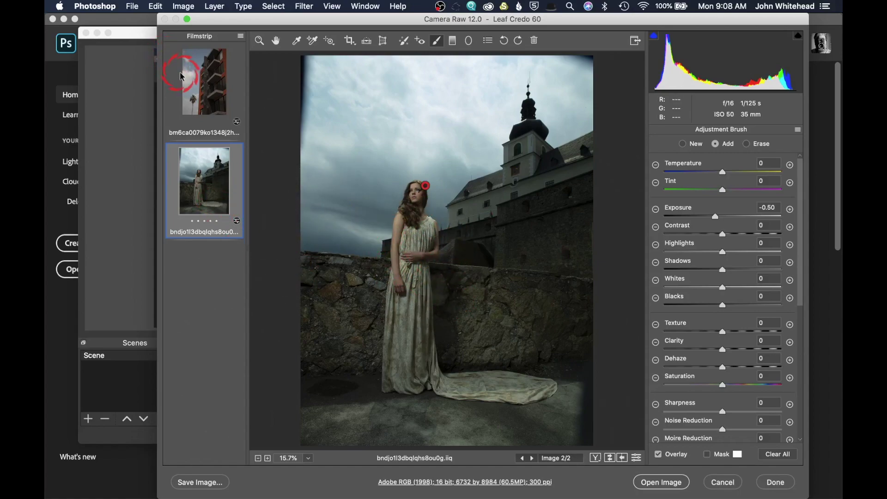
# - Open both raw photos together as normal images and bring the building image to the front
pyautogui.keyDown('shift'); pyautogui.click(200, 81); pyautogui.keyUp('shift')
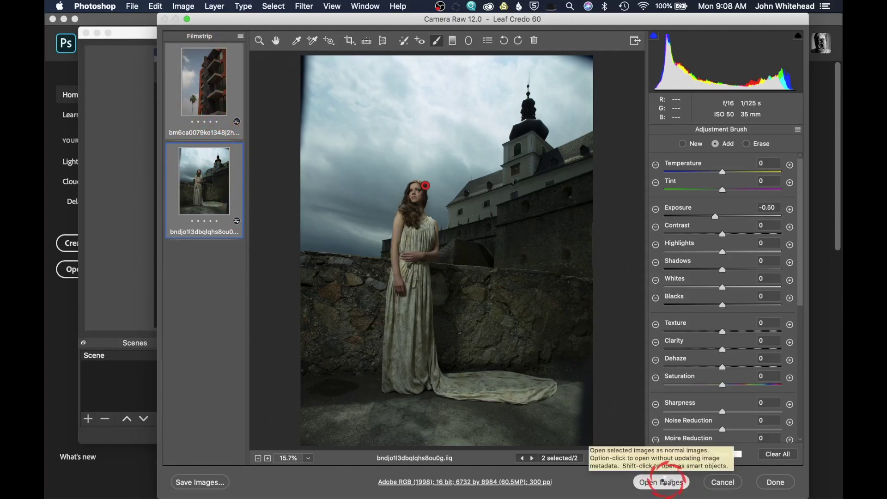
pyautogui.click(663, 478)
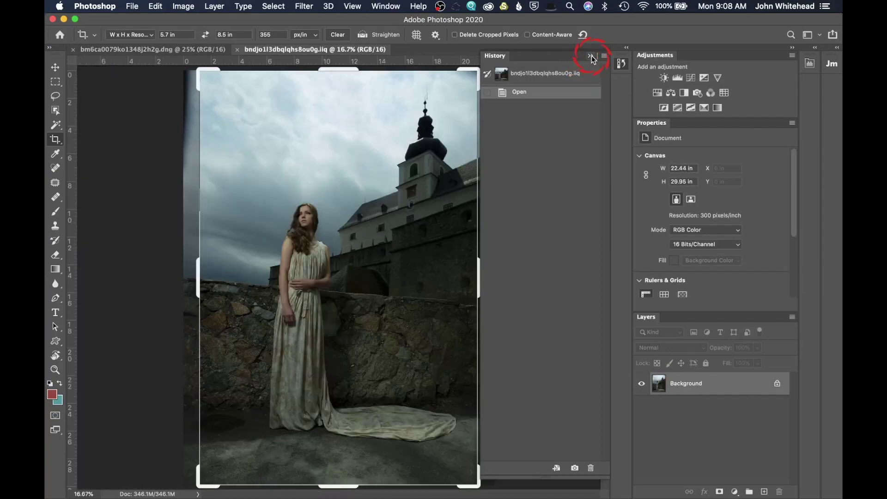
pyautogui.click(591, 56)
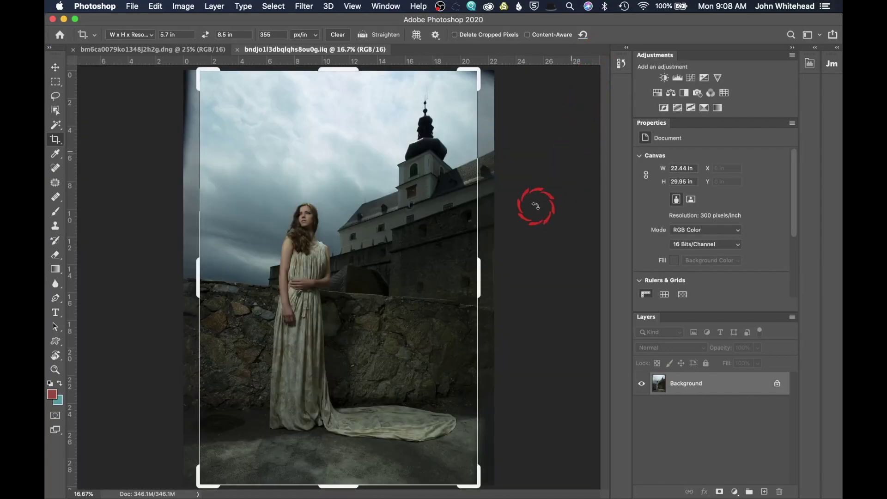
pyautogui.click(490, 181)
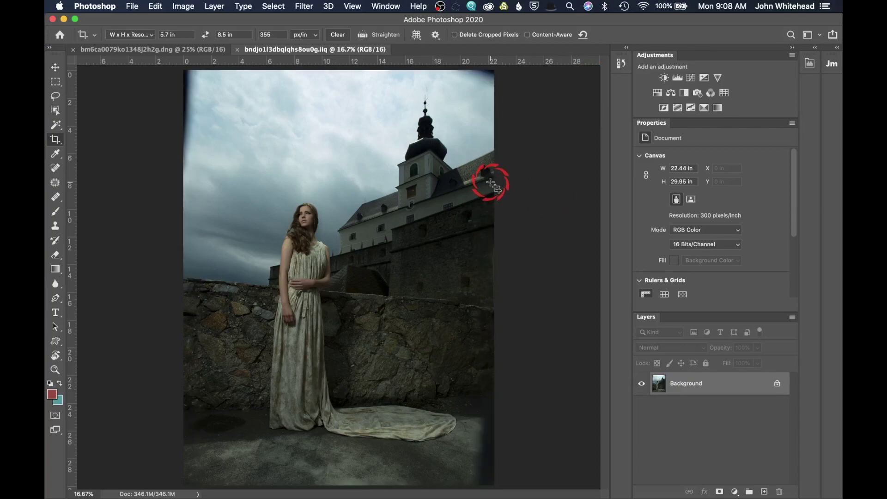
pyautogui.click(185, 49)
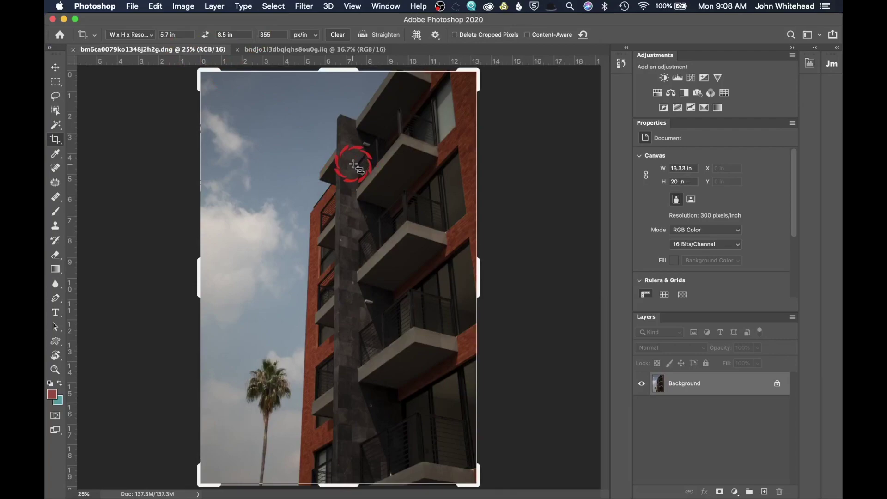
# - Brighten the building image with a Curves adjustment layer, moving the white point inward and raising the midtones
pyautogui.click(56, 82)
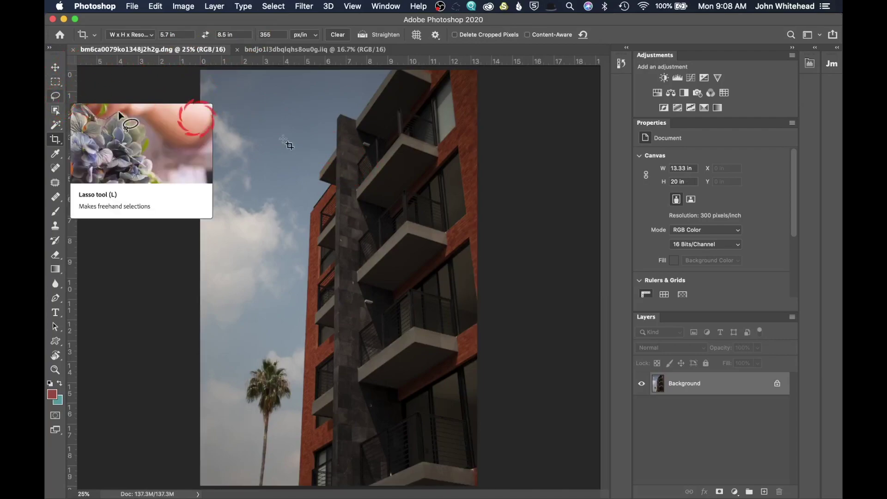
pyautogui.click(693, 82)
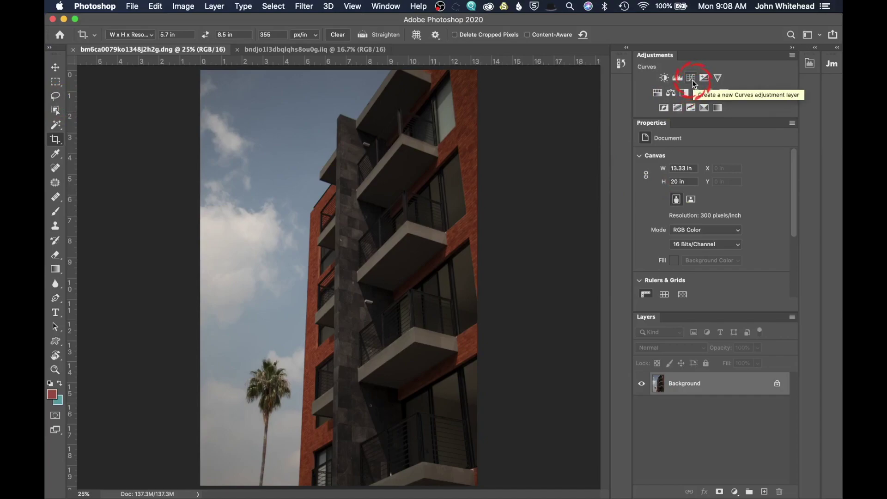
pyautogui.moveTo(778, 184); pyautogui.dragTo(756, 181)
pyautogui.moveTo(703, 236); pyautogui.dragTo(705, 235)
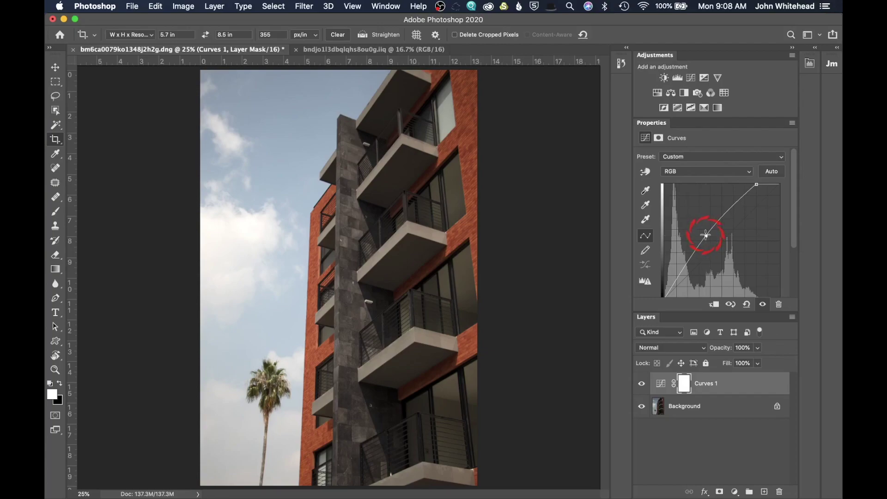
pyautogui.click(704, 235)
pyautogui.moveTo(703, 236); pyautogui.dragTo(697, 234)
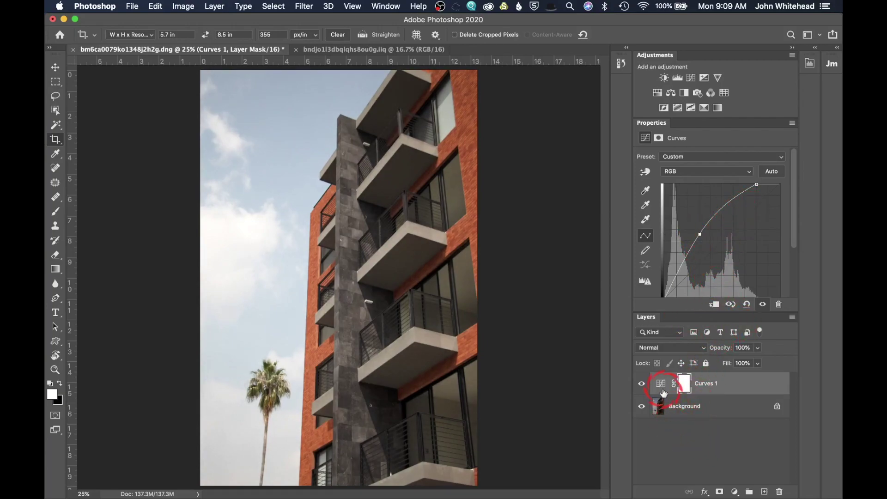
# - Invert the Curves layer mask and paint white over the building with a large soft brush
pyautogui.press('super+i')
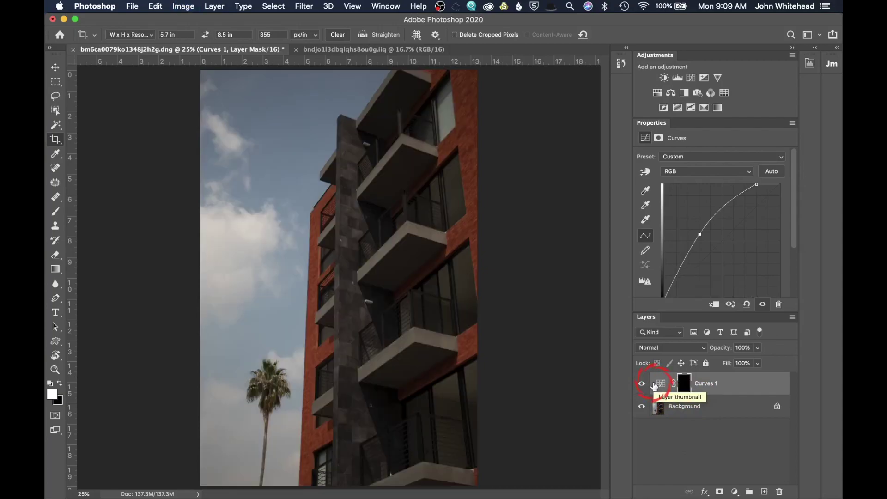
pyautogui.click(61, 211)
pyautogui.moveTo(418, 146)
pyautogui.mouseDown()
pyautogui.moveTo(451, 150)
pyautogui.moveTo(456, 161)
pyautogui.moveTo(455, 97)
pyautogui.mouseUp()
pyautogui.moveTo(403, 169)
pyautogui.mouseDown()
pyautogui.moveTo(410, 83)
pyautogui.moveTo(381, 116)
pyautogui.moveTo(333, 124)
pyautogui.moveTo(327, 466)
pyautogui.moveTo(375, 407)
pyautogui.moveTo(439, 443)
pyautogui.moveTo(435, 480)
pyautogui.moveTo(452, 462)
pyautogui.moveTo(438, 461)
pyautogui.mouseUp()
pyautogui.moveTo(467, 450)
pyautogui.mouseDown()
pyautogui.moveTo(374, 429)
pyautogui.moveTo(370, 293)
pyautogui.moveTo(422, 154)
pyautogui.moveTo(421, 254)
pyautogui.moveTo(457, 418)
pyautogui.moveTo(431, 313)
pyautogui.moveTo(398, 471)
pyautogui.moveTo(521, 222)
pyautogui.moveTo(262, 93)
pyautogui.mouseUp()
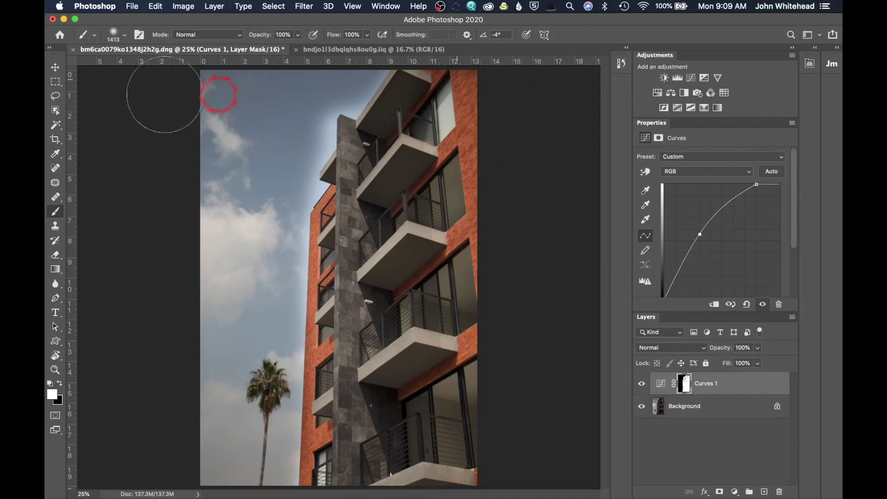
# - Try a lasso selection around the building's top, and paint the sky glow along its edge black on the mask
pyautogui.click(57, 94)
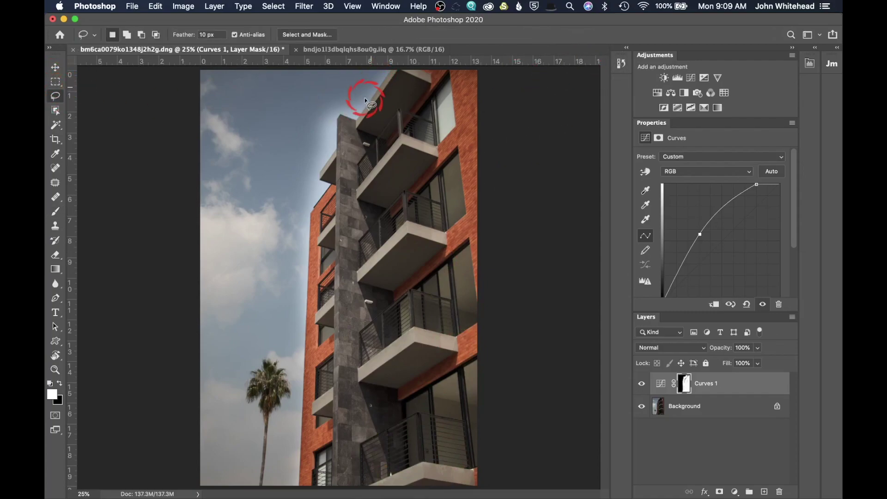
pyautogui.moveTo(332, 112)
pyautogui.mouseDown()
pyautogui.moveTo(312, 268)
pyautogui.moveTo(316, 496)
pyautogui.moveTo(295, 433)
pyautogui.moveTo(421, 252)
pyautogui.moveTo(426, 190)
pyautogui.moveTo(339, 219)
pyautogui.moveTo(303, 291)
pyautogui.moveTo(346, 183)
pyautogui.moveTo(352, 103)
pyautogui.moveTo(378, 111)
pyautogui.moveTo(293, 119)
pyautogui.moveTo(356, 140)
pyautogui.moveTo(323, 131)
pyautogui.moveTo(486, 112)
pyautogui.mouseUp()
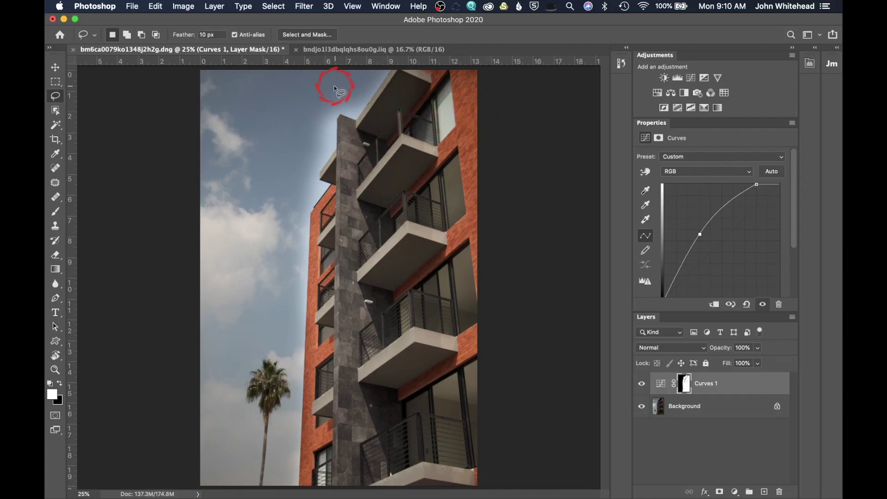
pyautogui.click(55, 211)
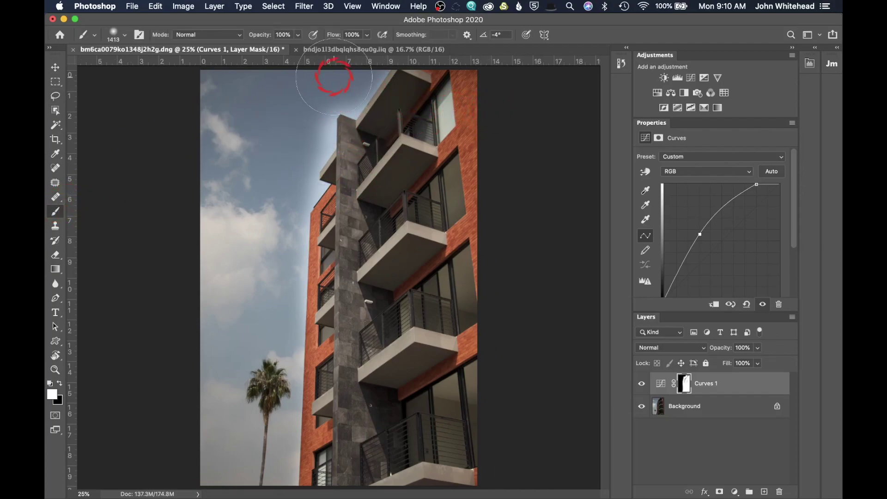
pyautogui.click(59, 383)
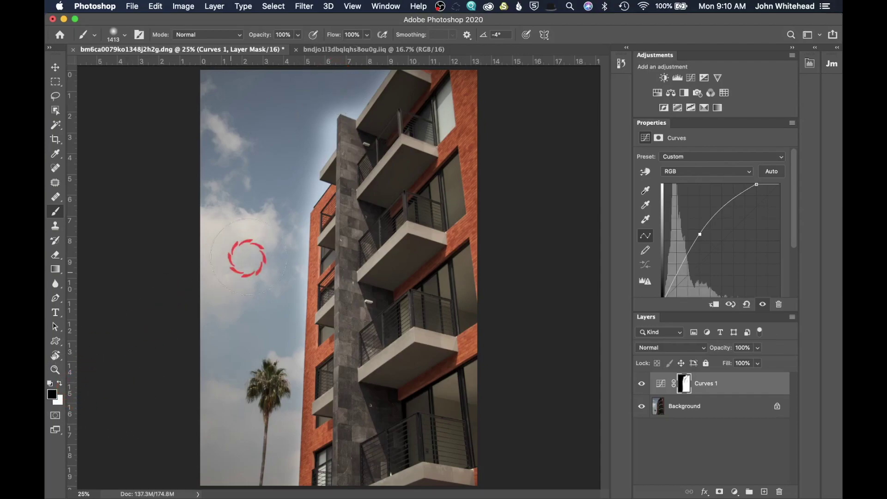
pyautogui.moveTo(344, 85); pyautogui.dragTo(304, 82)
pyautogui.moveTo(361, 65)
pyautogui.mouseDown()
pyautogui.moveTo(348, 87)
pyautogui.moveTo(369, 46)
pyautogui.mouseUp()
pyautogui.moveTo(309, 121); pyautogui.dragTo(324, 148)
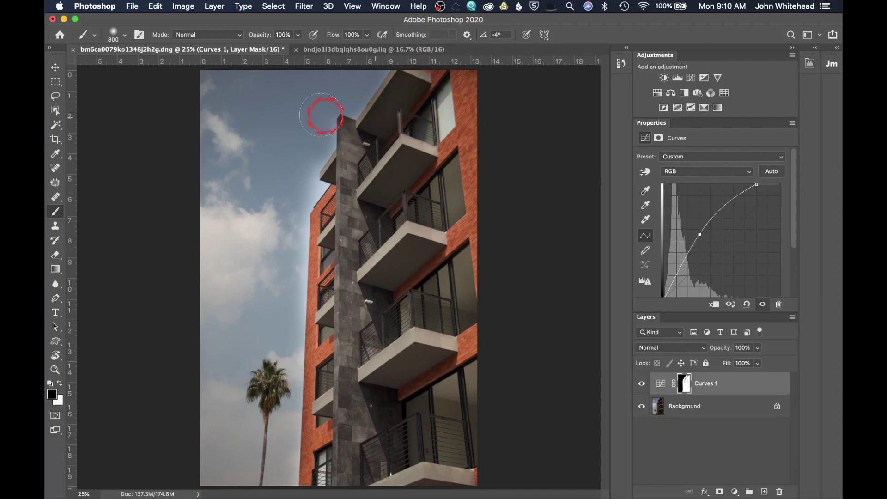
pyautogui.moveTo(381, 69)
pyautogui.mouseDown()
pyautogui.moveTo(363, 88)
pyautogui.moveTo(337, 80)
pyautogui.moveTo(374, 127)
pyautogui.moveTo(381, 119)
pyautogui.moveTo(407, 134)
pyautogui.moveTo(383, 119)
pyautogui.moveTo(398, 103)
pyautogui.moveTo(362, 143)
pyautogui.moveTo(396, 90)
pyautogui.moveTo(371, 137)
pyautogui.moveTo(398, 118)
pyautogui.moveTo(382, 134)
pyautogui.mouseUp()
# - Fill the Curves mask with black and change the brush to 638 px with a harder edge
pyautogui.hotkey('alt', 'BackSpace')
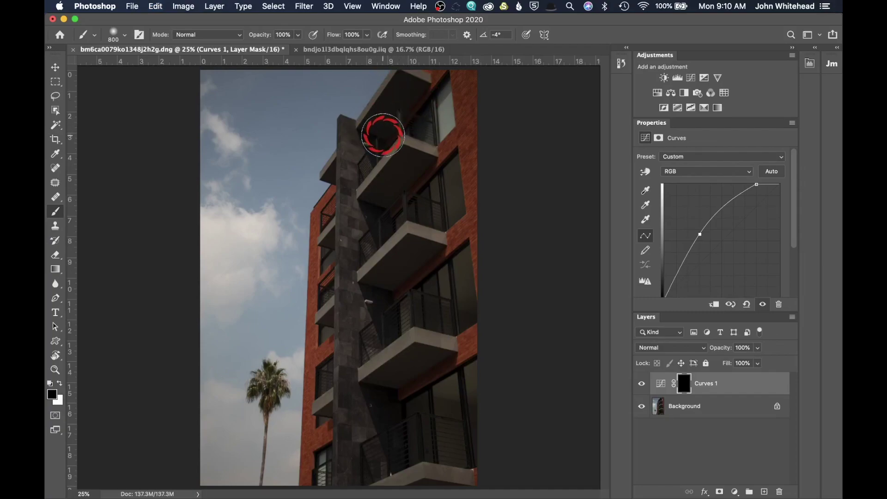
pyautogui.moveTo(386, 130); pyautogui.dragTo(385, 146)
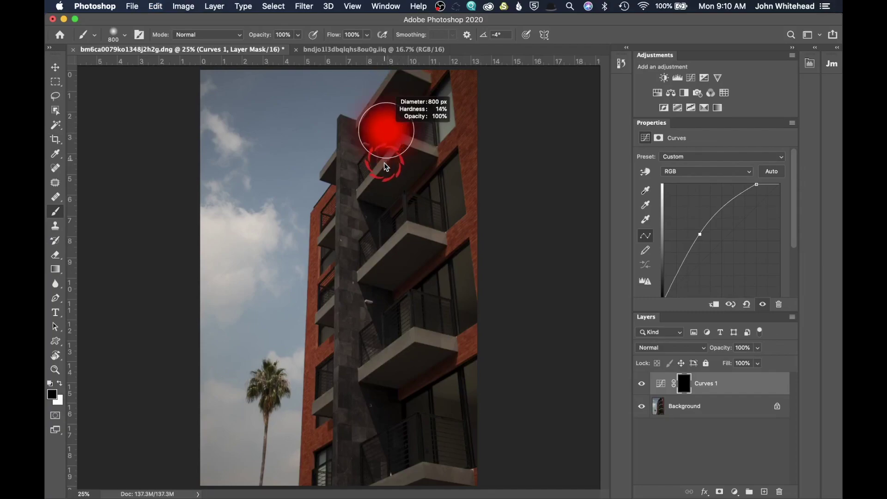
pyautogui.moveTo(384, 214); pyautogui.dragTo(385, 237)
pyautogui.moveTo(403, 116); pyautogui.dragTo(397, 111)
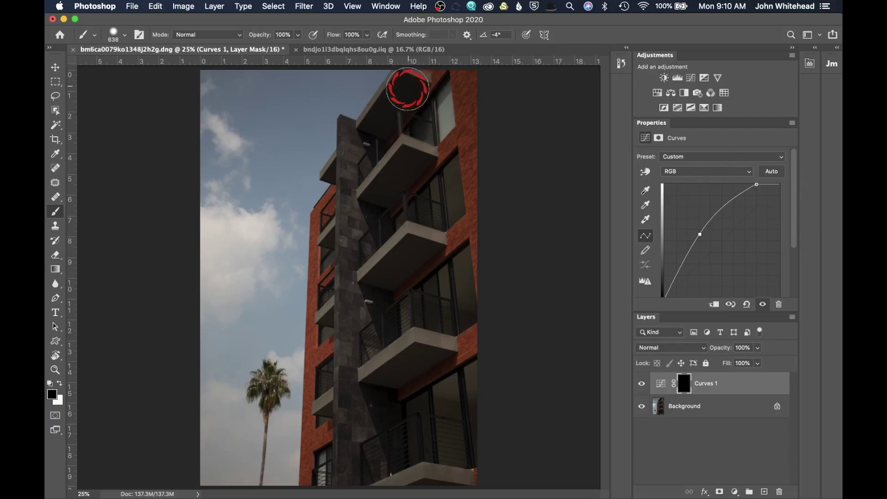
# - Paint white on the Curves mask over the top balcony and inspect the painted edge up close
pyautogui.press('x')
pyautogui.moveTo(406, 85)
pyautogui.mouseDown()
pyautogui.moveTo(371, 142)
pyautogui.moveTo(450, 78)
pyautogui.moveTo(438, 94)
pyautogui.mouseUp()
pyautogui.press('super+plus')
pyautogui.press('super+plus')
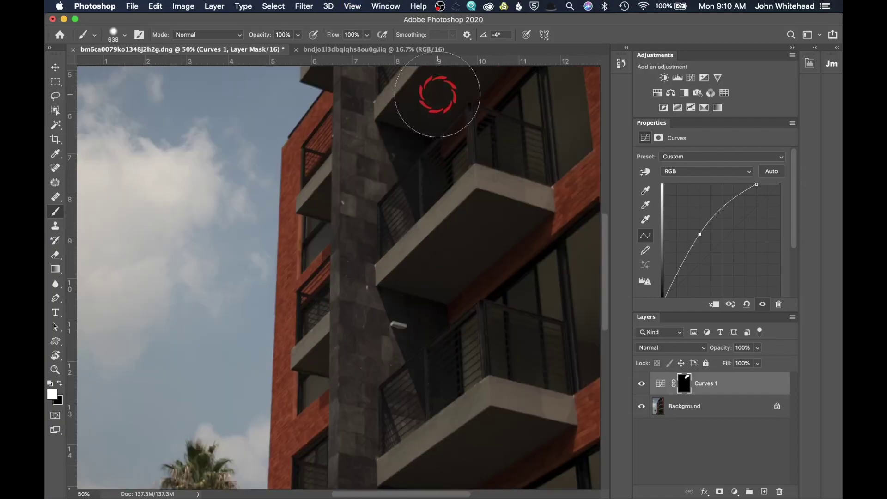
pyautogui.moveTo(402, 132); pyautogui.dragTo(395, 468)
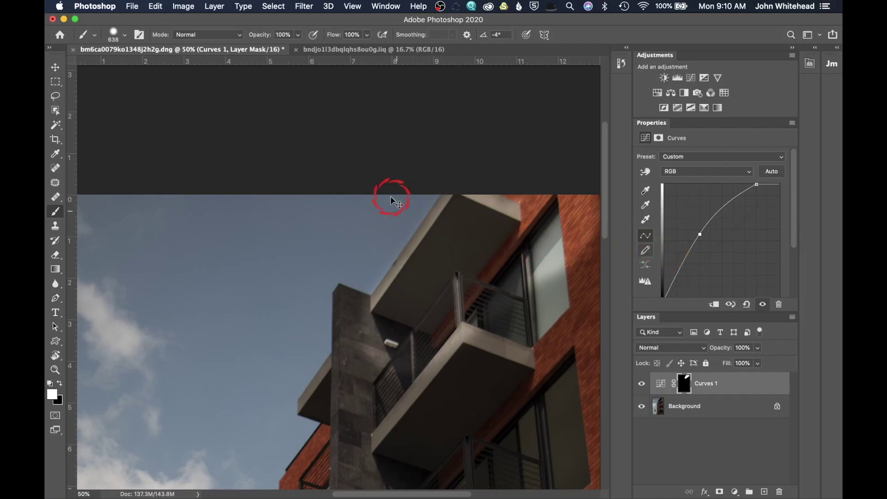
# - Undo the last mask stroke and delete the Curves adjustment layer
pyautogui.press('super+z')
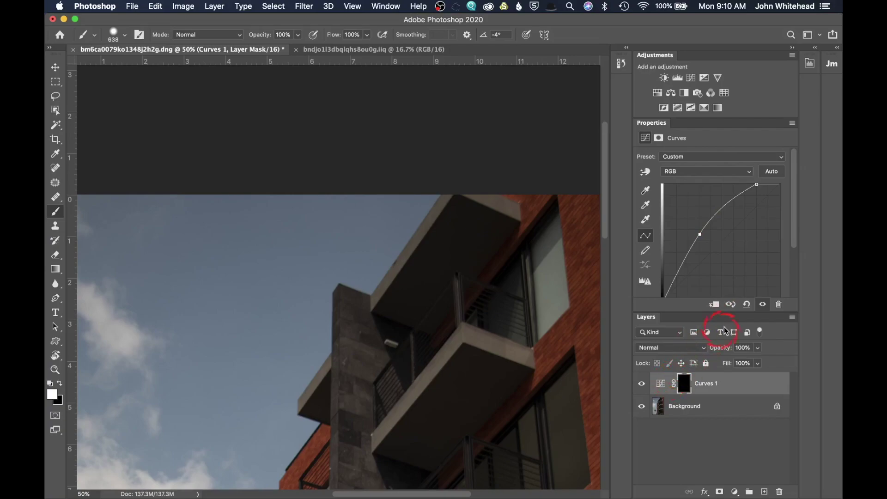
pyautogui.moveTo(661, 386); pyautogui.dragTo(780, 494)
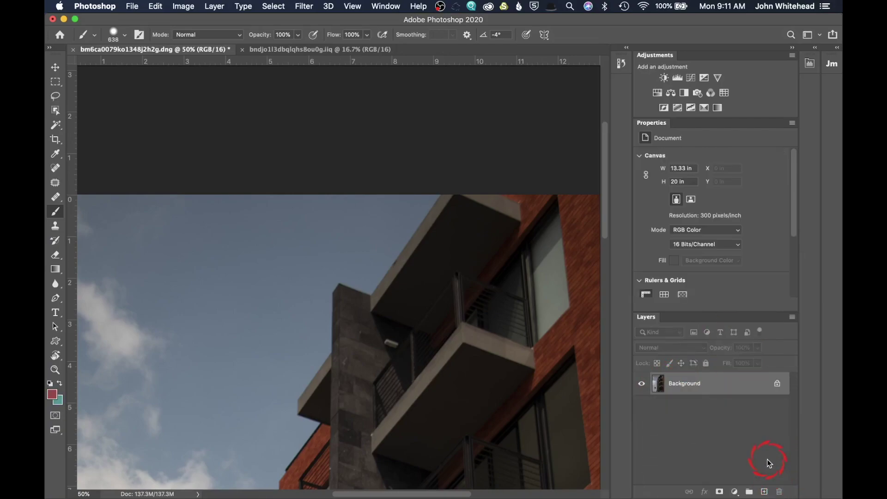
# - Select the whole building with the Quick Selection tool and open the selection in Select and Mask
pyautogui.press('super+0')
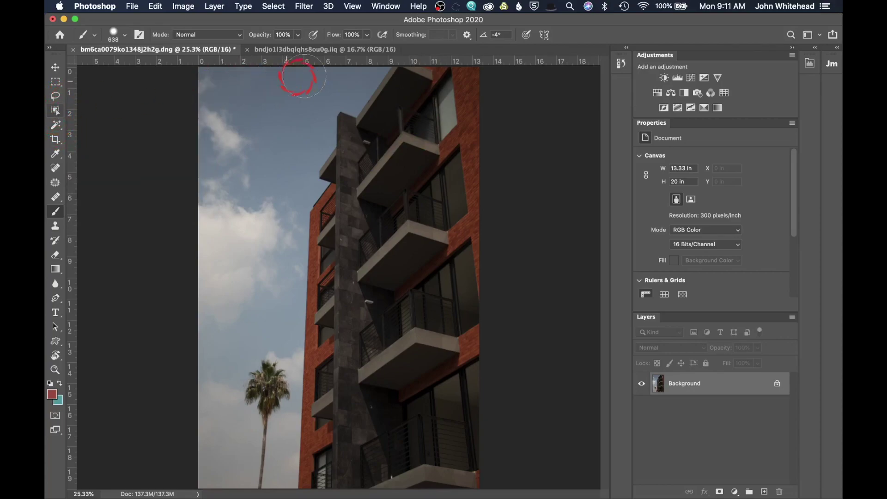
pyautogui.moveTo(57, 133); pyautogui.dragTo(115, 123)
pyautogui.moveTo(439, 85)
pyautogui.mouseDown()
pyautogui.moveTo(379, 128)
pyautogui.moveTo(389, 82)
pyautogui.moveTo(351, 134)
pyautogui.moveTo(345, 126)
pyautogui.moveTo(343, 200)
pyautogui.moveTo(327, 219)
pyautogui.moveTo(319, 202)
pyautogui.moveTo(310, 389)
pyautogui.moveTo(318, 473)
pyautogui.moveTo(359, 478)
pyautogui.moveTo(364, 364)
pyautogui.moveTo(390, 308)
pyautogui.moveTo(396, 199)
pyautogui.moveTo(356, 154)
pyautogui.moveTo(326, 167)
pyautogui.mouseUp()
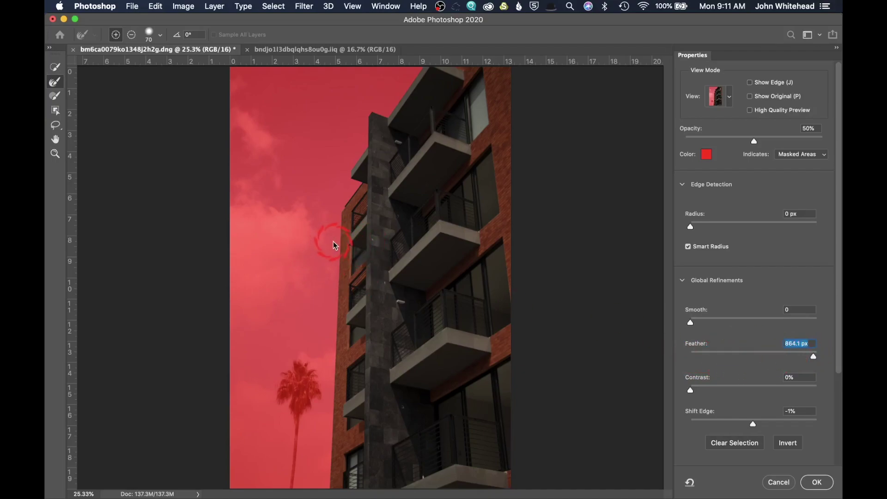
# - Set the feather to 3.6 px and output the refined building mask as a selection
pyautogui.moveTo(336, 241); pyautogui.dragTo(334, 239)
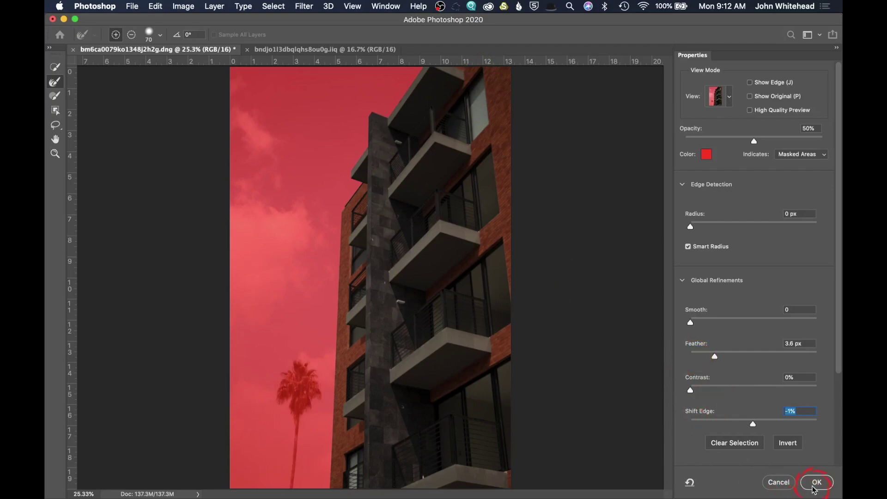
pyautogui.scroll(-5, 705, 441)
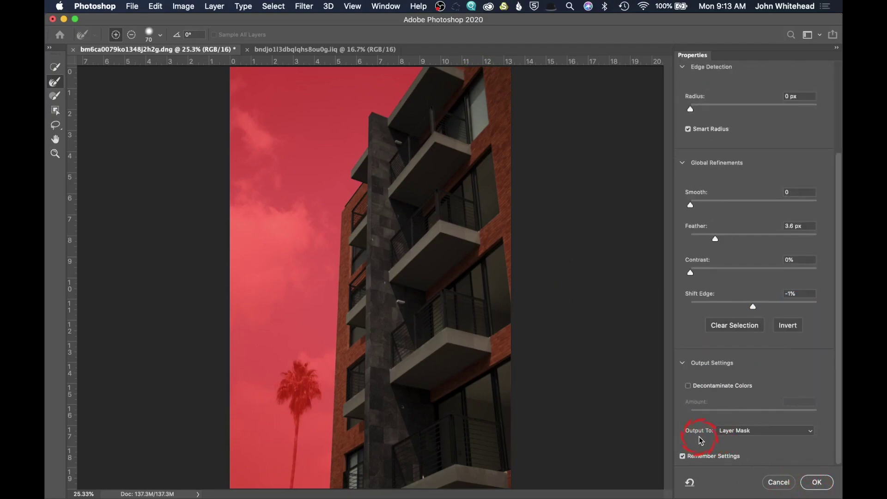
pyautogui.click(754, 431)
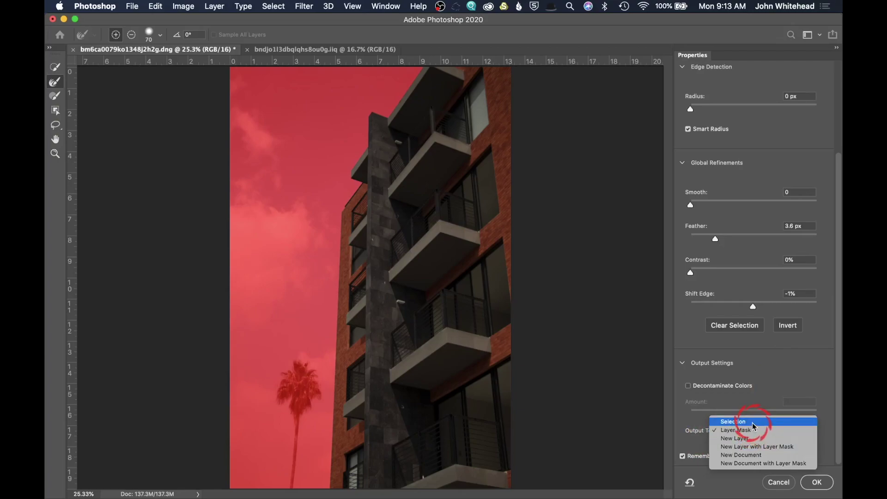
pyautogui.click(753, 422)
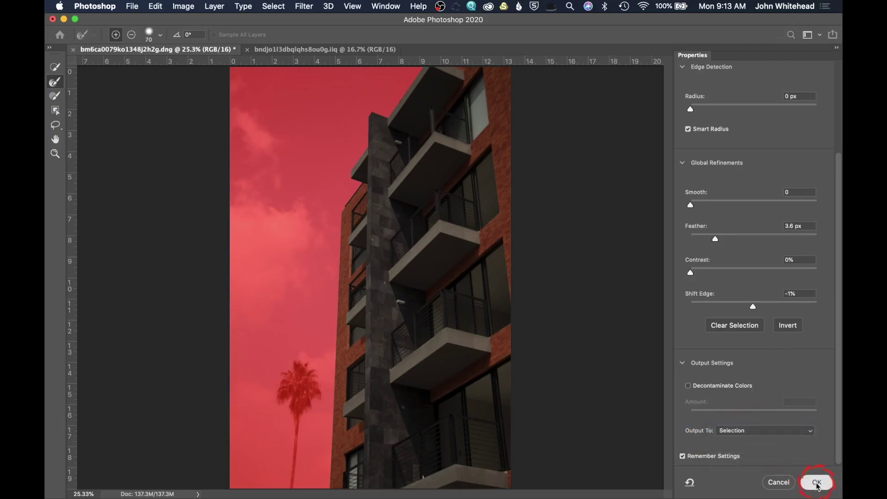
pyautogui.click(816, 483)
pyautogui.click(656, 247)
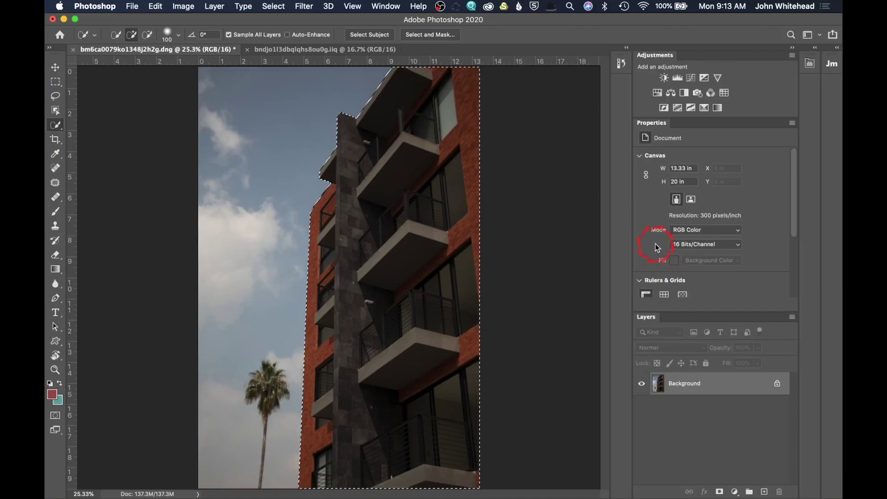
# - Add a Curves adjustment layer masked by the building selection, pull in the white point and raise the midtones to brighten the building
pyautogui.click(434, 71)
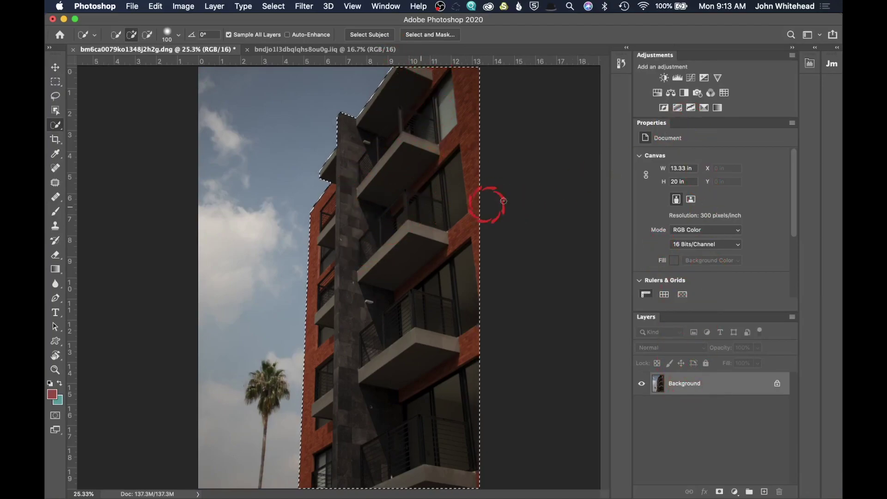
pyautogui.click(692, 79)
pyautogui.moveTo(779, 188); pyautogui.dragTo(765, 185)
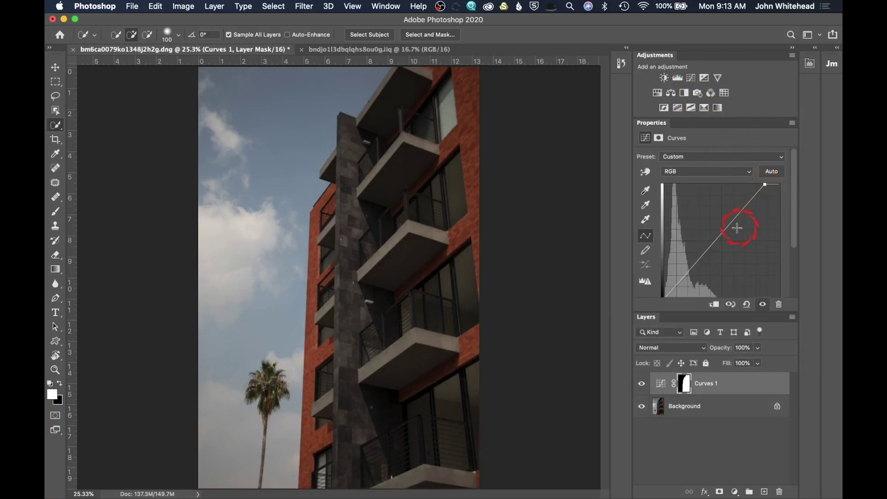
pyautogui.moveTo(709, 244); pyautogui.dragTo(705, 241)
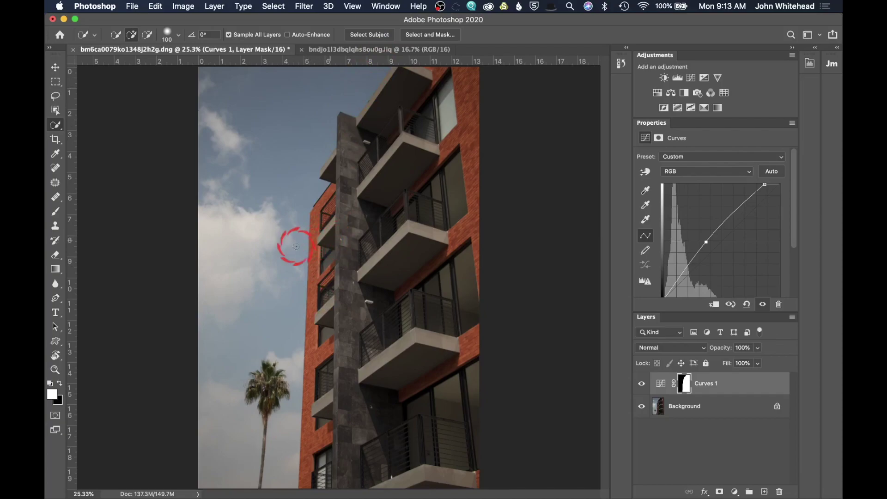
pyautogui.moveTo(707, 240); pyautogui.dragTo(702, 234)
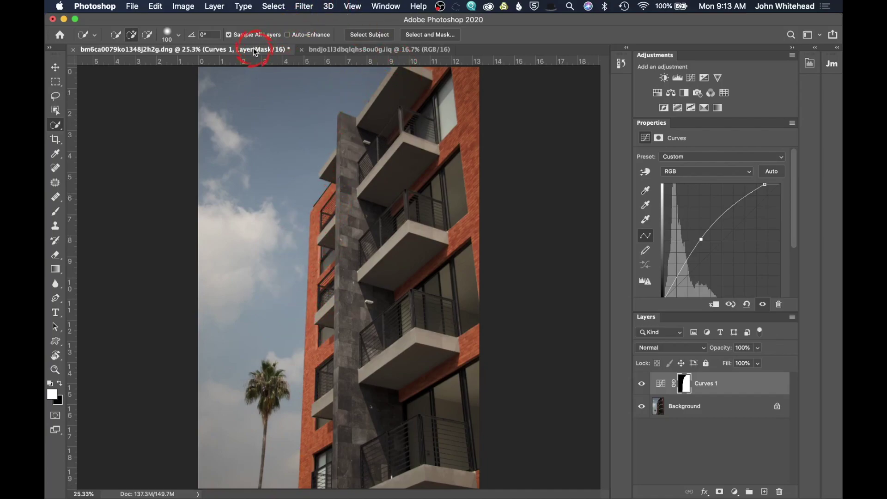
# - Switch to the photo of the woman by the castle and add a Curves adjustment layer with brighter highlights and midtones
pyautogui.click(367, 47)
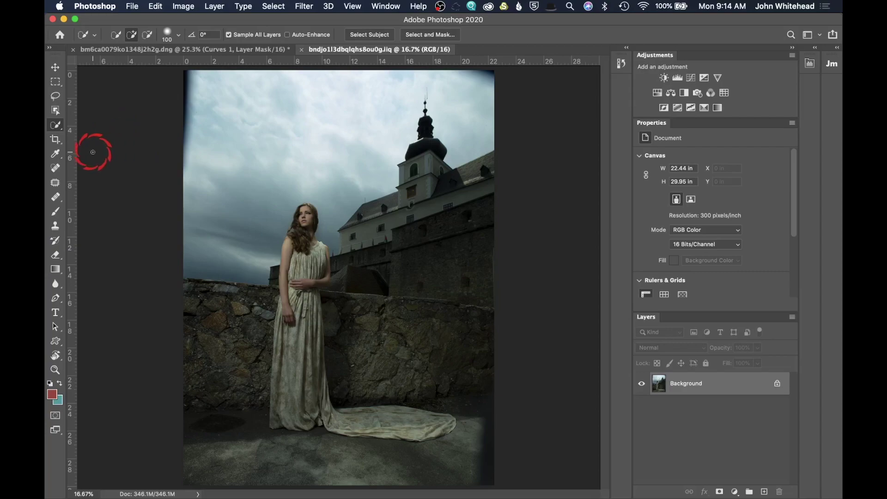
pyautogui.click(690, 78)
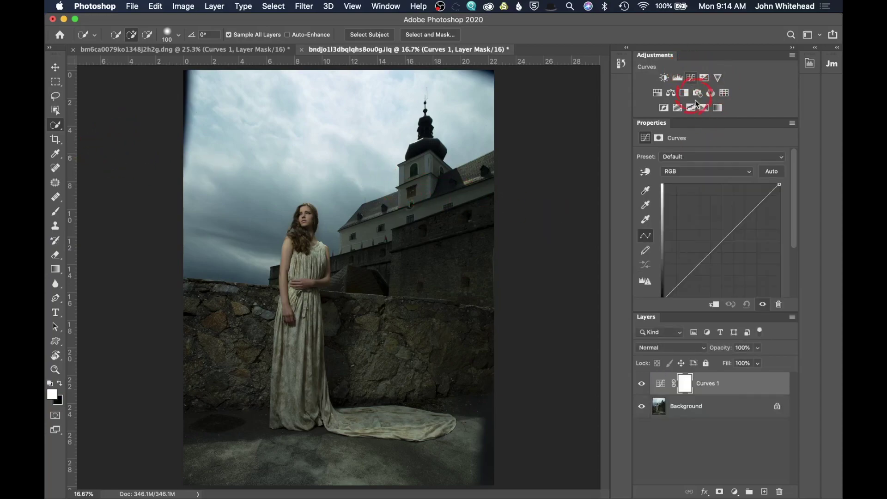
pyautogui.moveTo(778, 184); pyautogui.dragTo(768, 183)
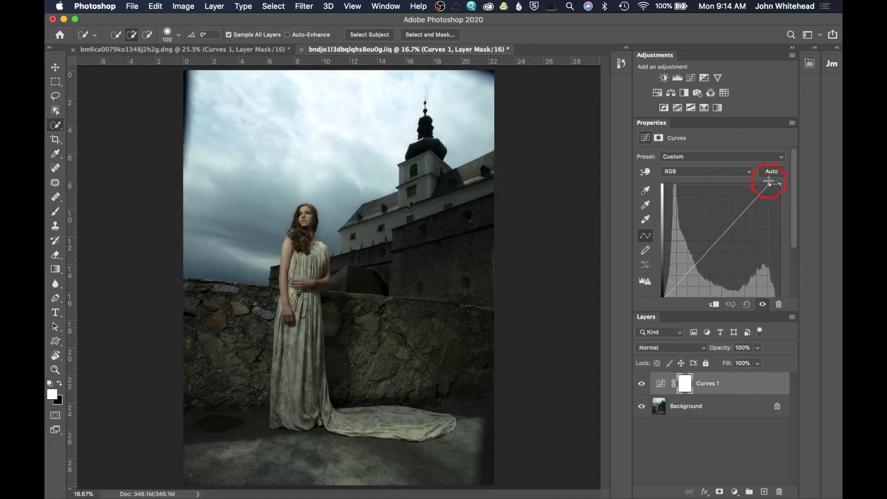
pyautogui.moveTo(705, 245); pyautogui.dragTo(703, 239)
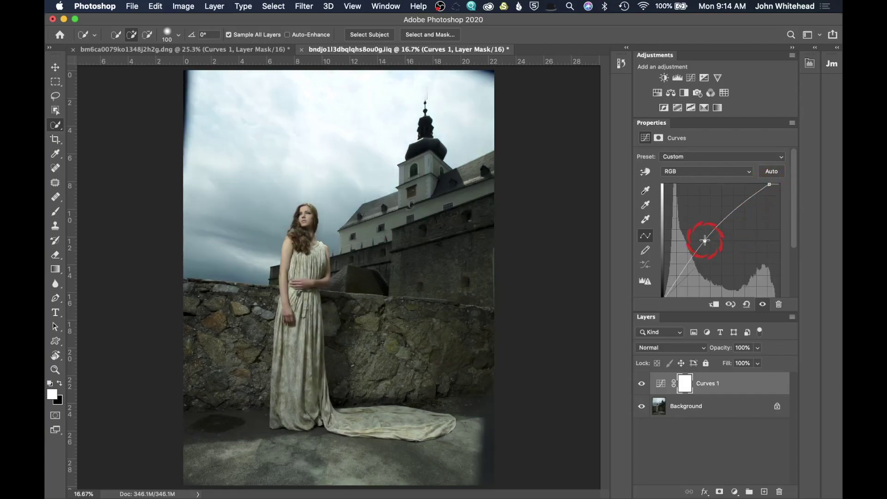
# - Invert the Curves mask to black and paint white over the woman's head and upper body with the 418 px brush
pyautogui.press('super+i')
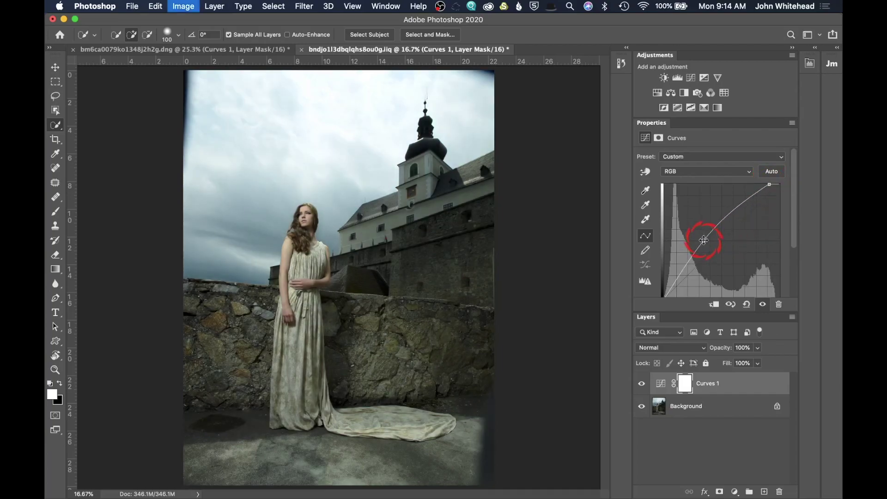
pyautogui.press('b')
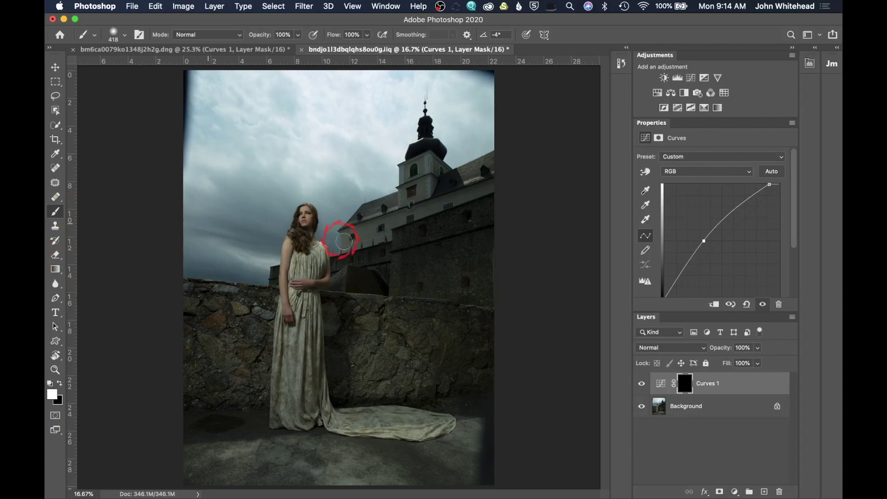
pyautogui.moveTo(304, 213)
pyautogui.mouseDown()
pyautogui.moveTo(289, 274)
pyautogui.moveTo(308, 249)
pyautogui.moveTo(306, 212)
pyautogui.moveTo(304, 235)
pyautogui.moveTo(322, 253)
pyautogui.moveTo(302, 263)
pyautogui.mouseUp()
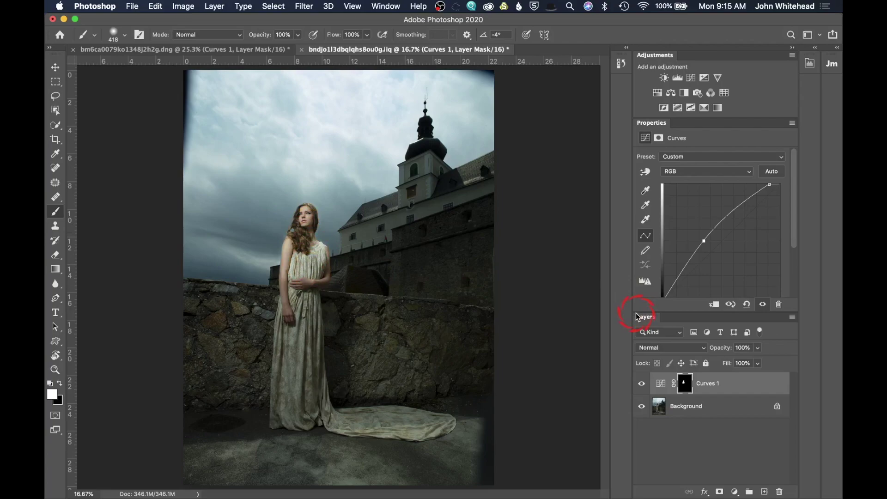
# - Examine the painted mask edge around the woman's hair and shoulders up close
pyautogui.press('super+equal')
pyautogui.press('super+equal')
pyautogui.press('super+equal')
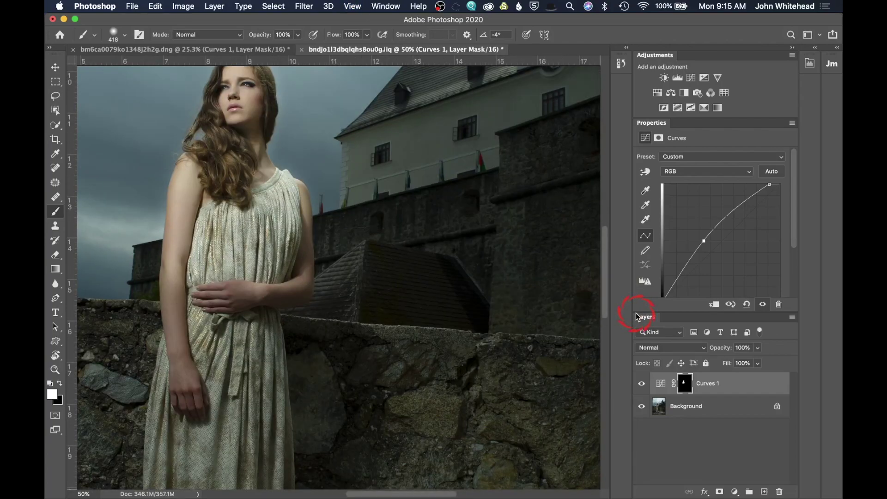
pyautogui.moveTo(453, 188); pyautogui.dragTo(515, 391)
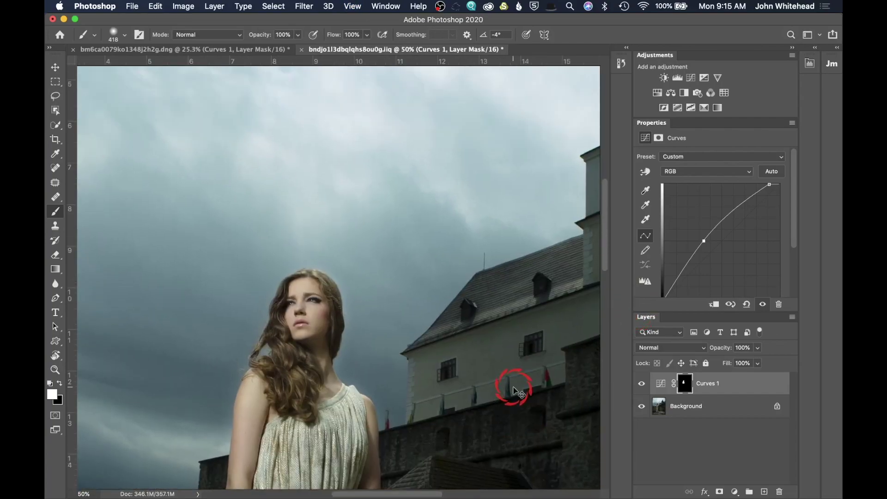
pyautogui.press('super+equal')
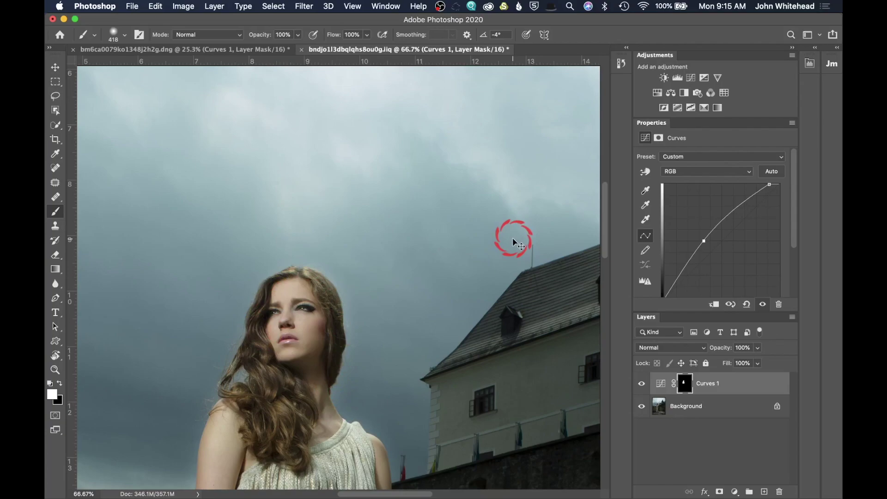
pyautogui.press('super+minus')
pyautogui.press('super+minus')
pyautogui.press('super+minus')
pyautogui.press('super+minus')
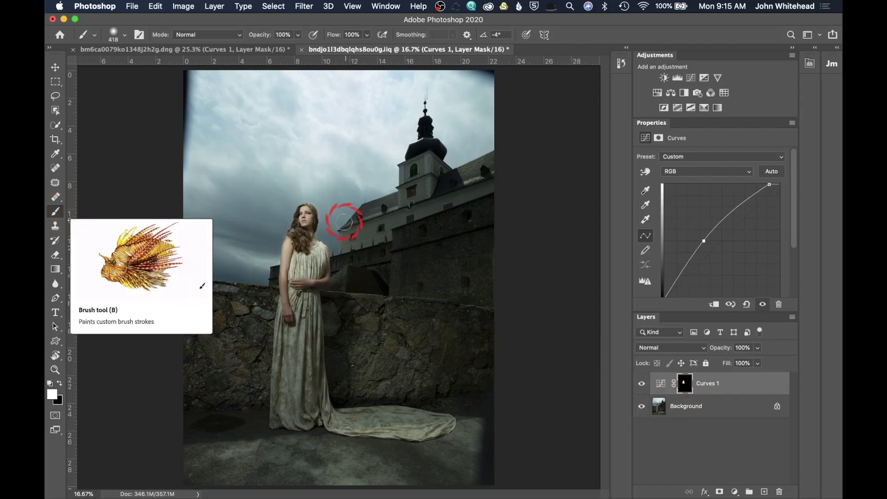
# - Try another brush stroke beside the woman's hair, undo the last strokes and delete the Curves adjustment layer
pyautogui.moveTo(347, 226)
pyautogui.mouseDown()
pyautogui.moveTo(307, 230)
pyautogui.moveTo(317, 213)
pyautogui.moveTo(318, 232)
pyautogui.mouseUp()
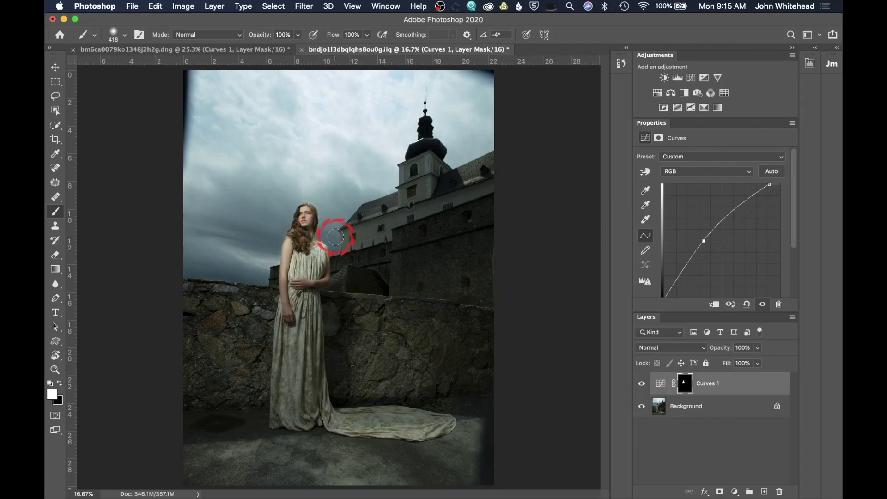
pyautogui.press('super+z')
pyautogui.press('super+z')
pyautogui.moveTo(693, 383)
pyautogui.mouseDown()
pyautogui.moveTo(665, 395)
pyautogui.moveTo(788, 495)
pyautogui.moveTo(779, 491)
pyautogui.mouseUp()
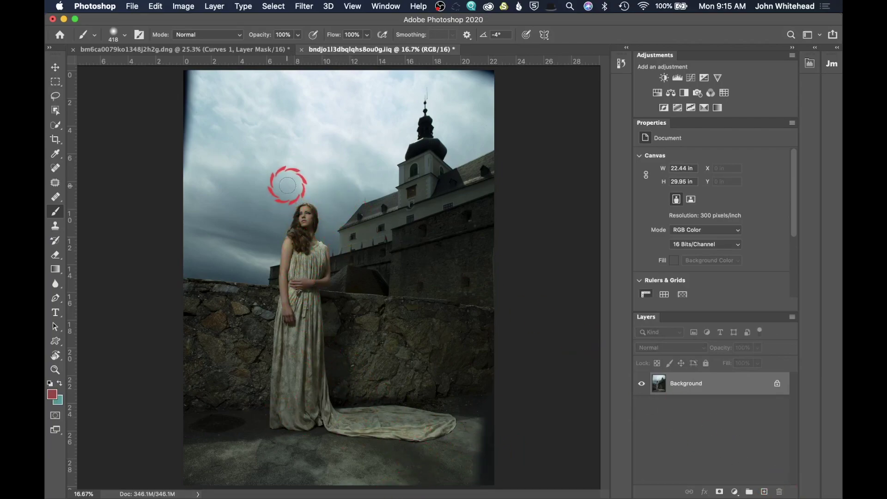
# - Select the sky with the Quick Selection tool, then invert the selection and open it in Select and Mask
pyautogui.click(55, 125)
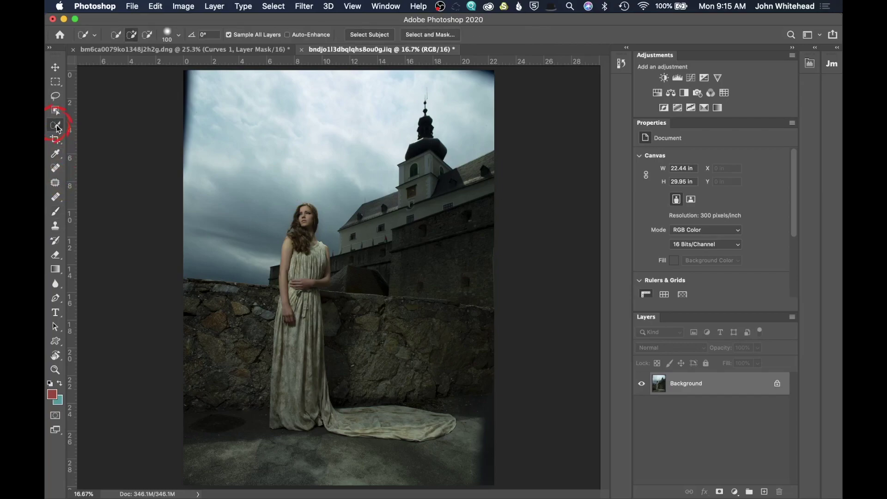
pyautogui.moveTo(188, 247)
pyautogui.mouseDown()
pyautogui.moveTo(249, 264)
pyautogui.moveTo(291, 117)
pyautogui.moveTo(341, 153)
pyautogui.moveTo(366, 70)
pyautogui.moveTo(443, 73)
pyautogui.moveTo(459, 95)
pyautogui.mouseUp()
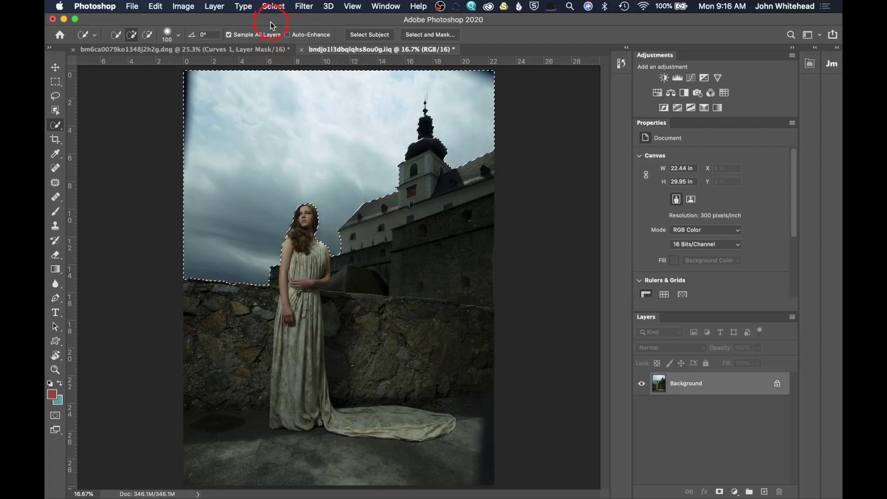
pyautogui.click(273, 6)
pyautogui.click(284, 53)
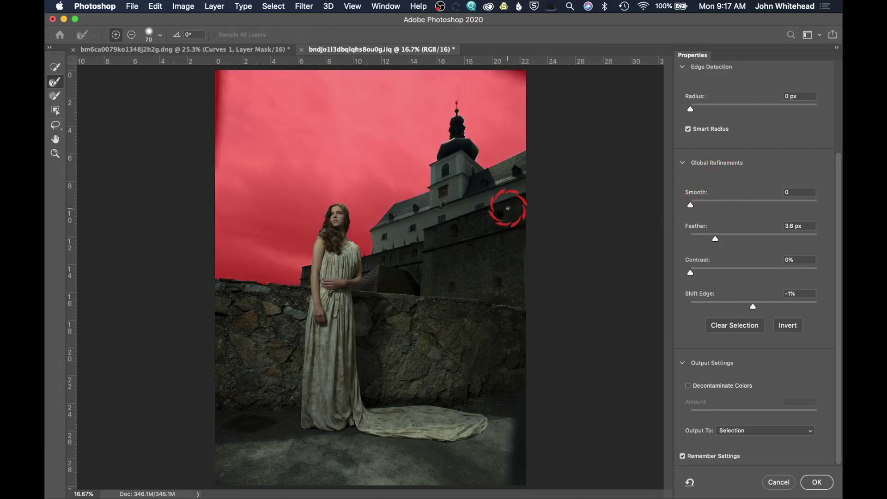
# - Brush along the woman's hair and shoulder edges with the Refine Edge Brush, enlarging it from 70 to 175 px
pyautogui.scroll(3, 507, 208)
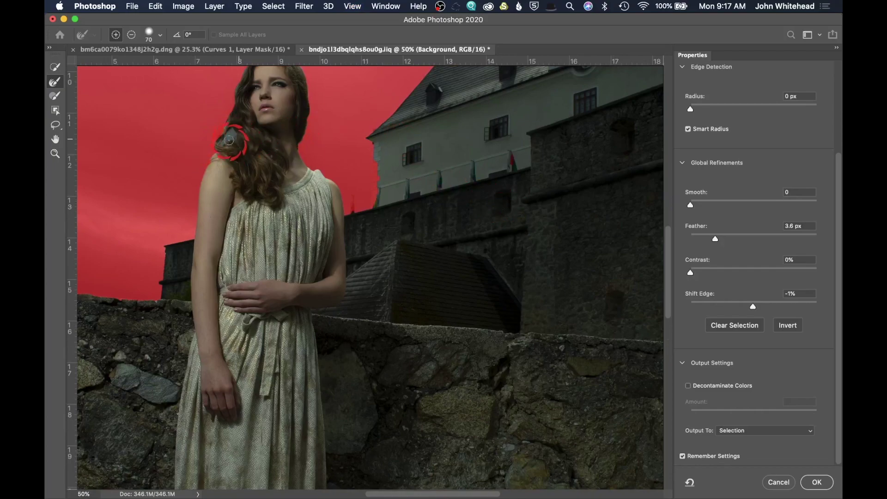
pyautogui.moveTo(224, 135)
pyautogui.mouseDown()
pyautogui.moveTo(242, 135)
pyautogui.moveTo(277, 187)
pyautogui.mouseUp()
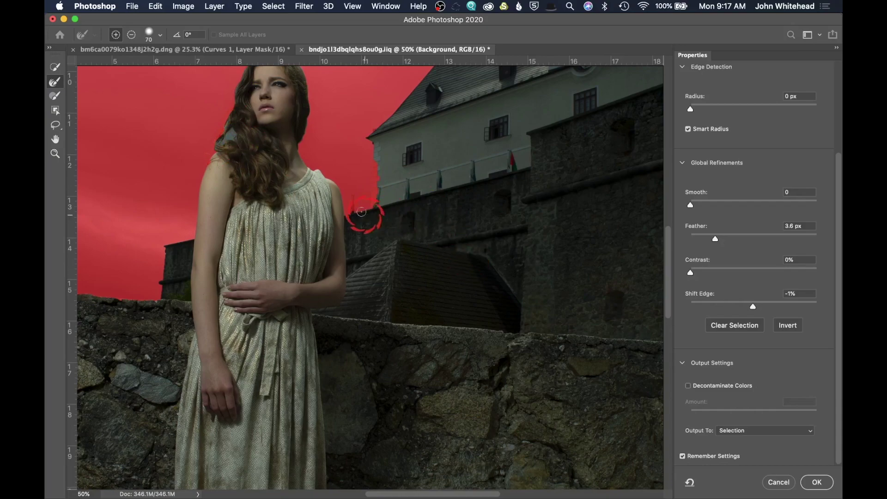
pyautogui.moveTo(351, 210); pyautogui.dragTo(332, 224)
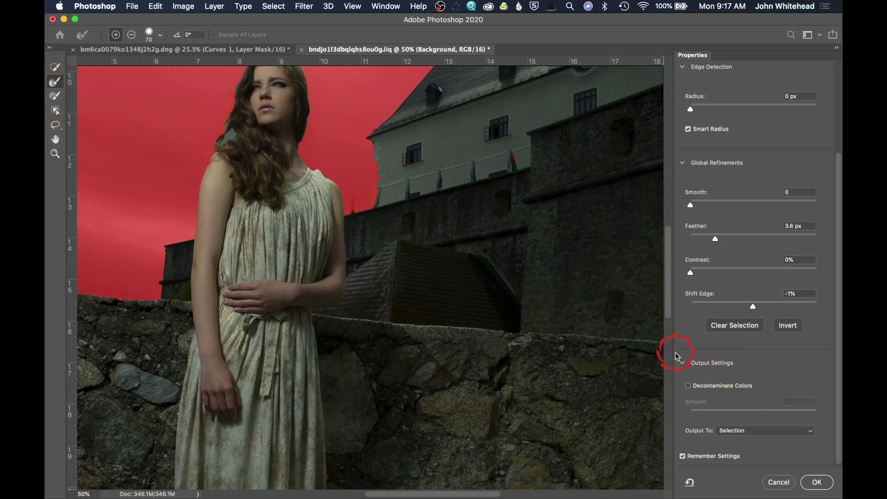
pyautogui.press(']')
pyautogui.press(']')
pyautogui.moveTo(227, 128)
pyautogui.mouseDown()
pyautogui.moveTo(223, 148)
pyautogui.moveTo(234, 135)
pyautogui.moveTo(239, 66)
pyautogui.mouseUp()
pyautogui.moveTo(248, 164); pyautogui.dragTo(236, 144)
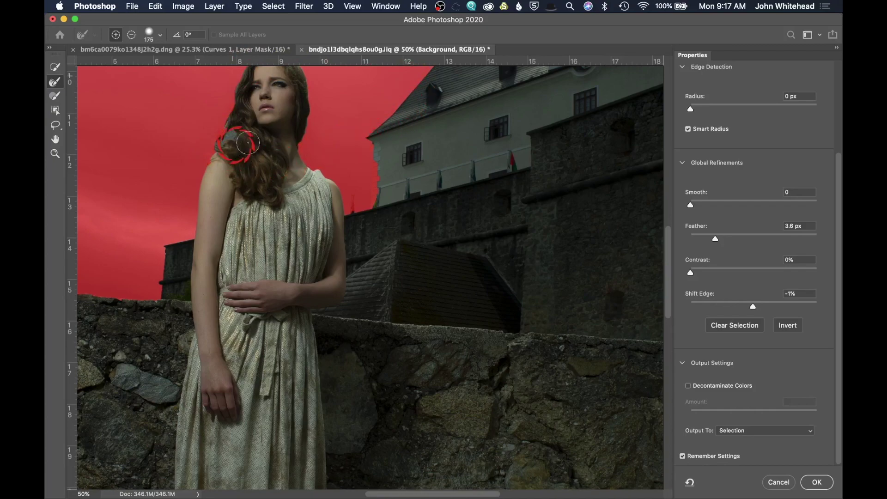
pyautogui.click(356, 244)
# - Refine the gap in the hair above the woman's shoulder with a 100 px brush and output the result as a selection
pyautogui.scroll(5, 352, 284)
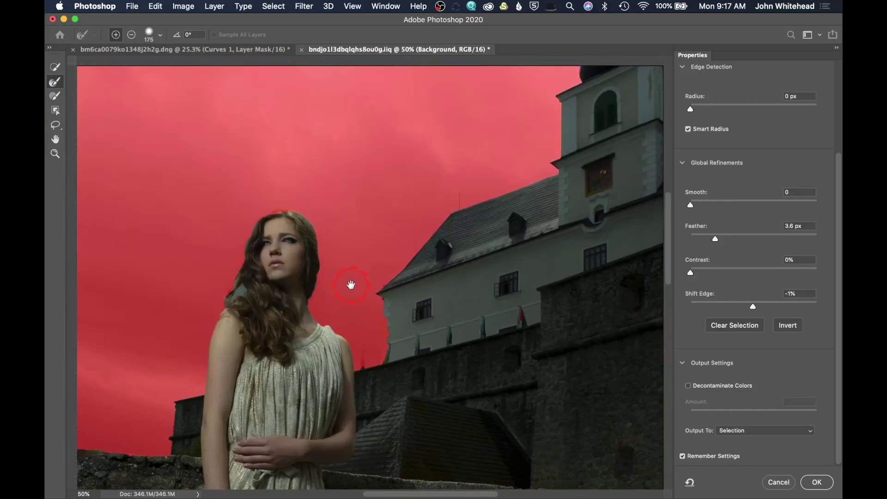
pyautogui.press('[')
pyautogui.press('[')
pyautogui.press('[')
pyautogui.moveTo(246, 316); pyautogui.dragTo(235, 269)
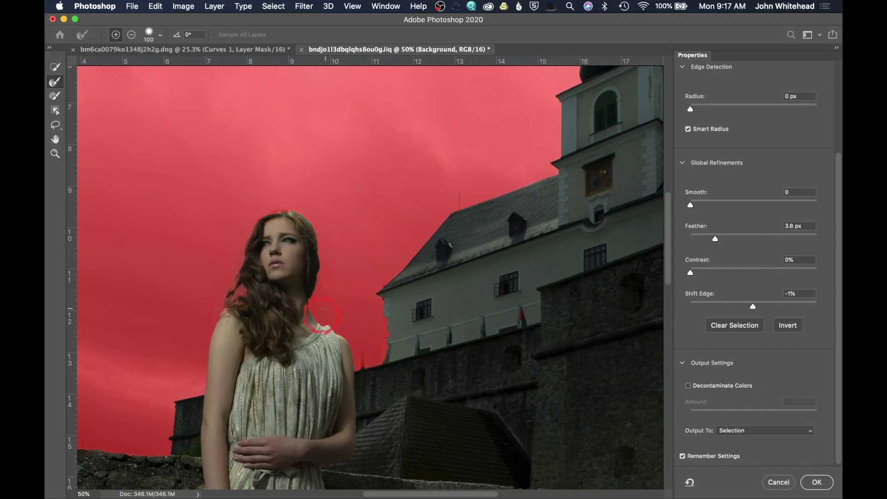
pyautogui.click(816, 483)
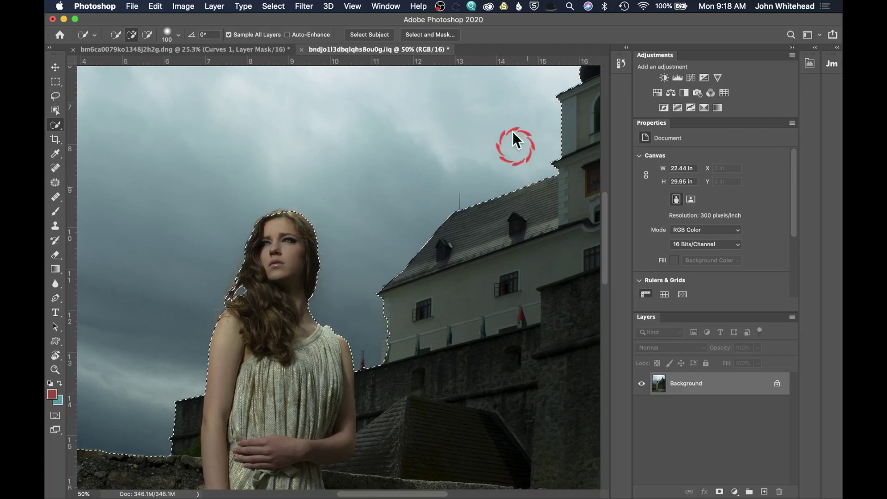
# - Add a Curves adjustment layer masked by the foreground selection, pull in the white point and raise the midtones
pyautogui.click(704, 78)
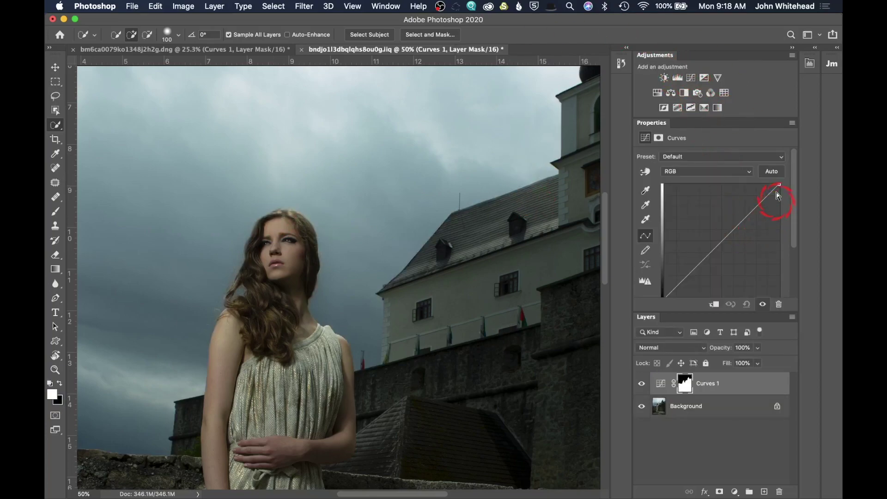
pyautogui.moveTo(778, 185); pyautogui.dragTo(768, 185)
pyautogui.moveTo(699, 256); pyautogui.dragTo(700, 240)
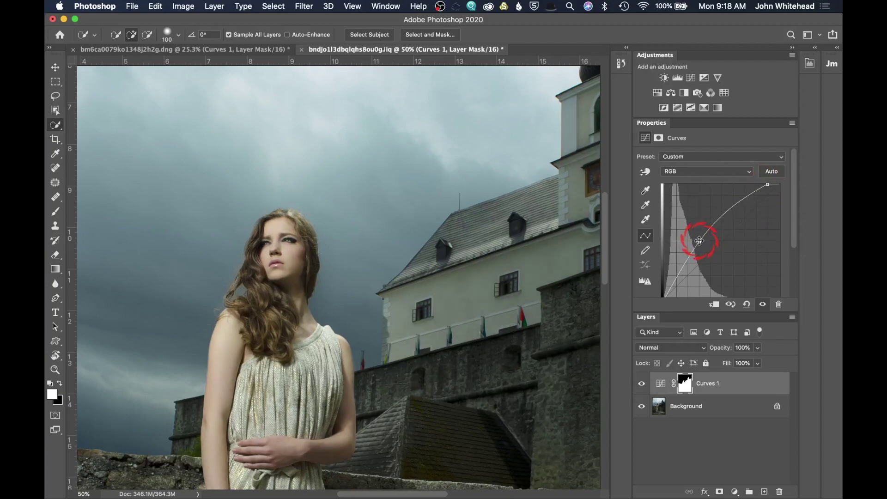
pyautogui.press('super+0')
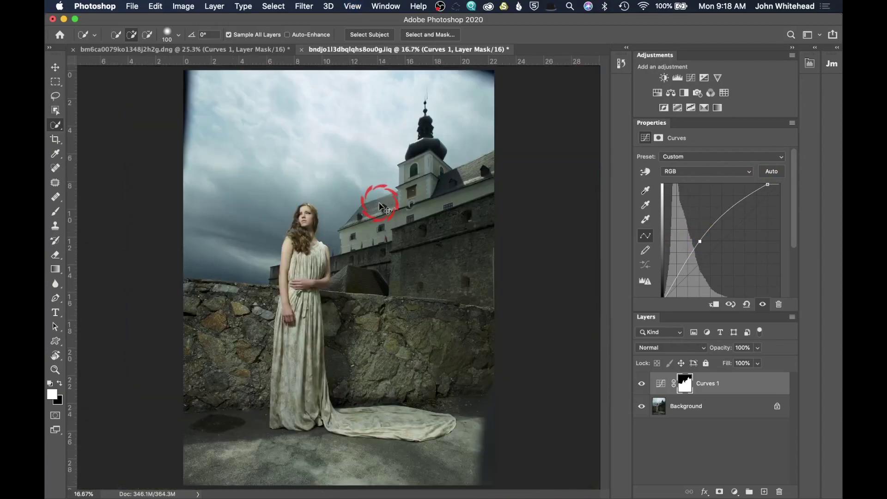